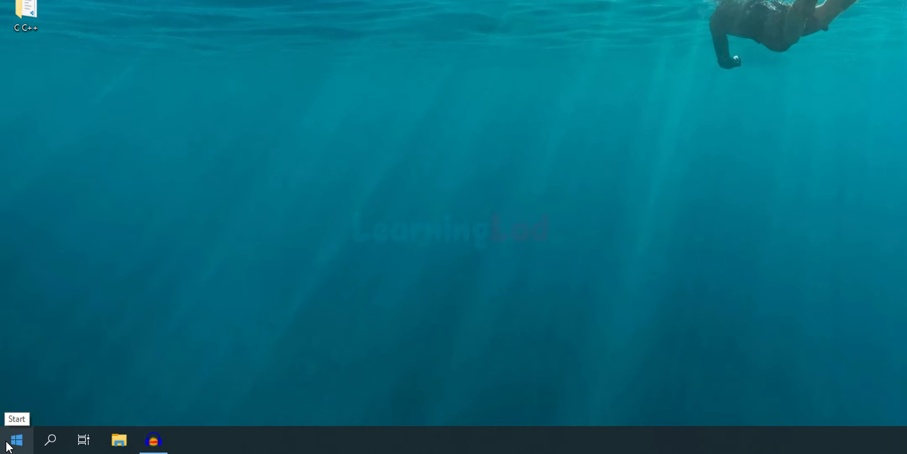
# - Launch the Google Chrome browser
pyautogui.click(8, 446)
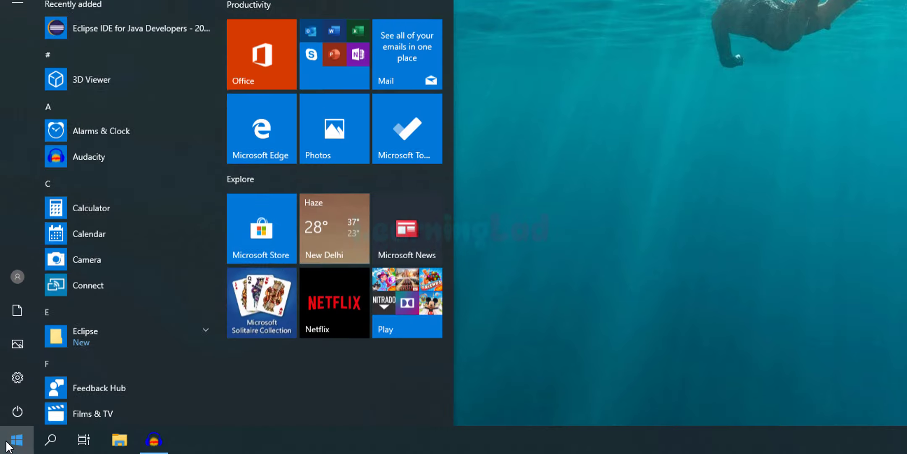
pyautogui.write('chr')
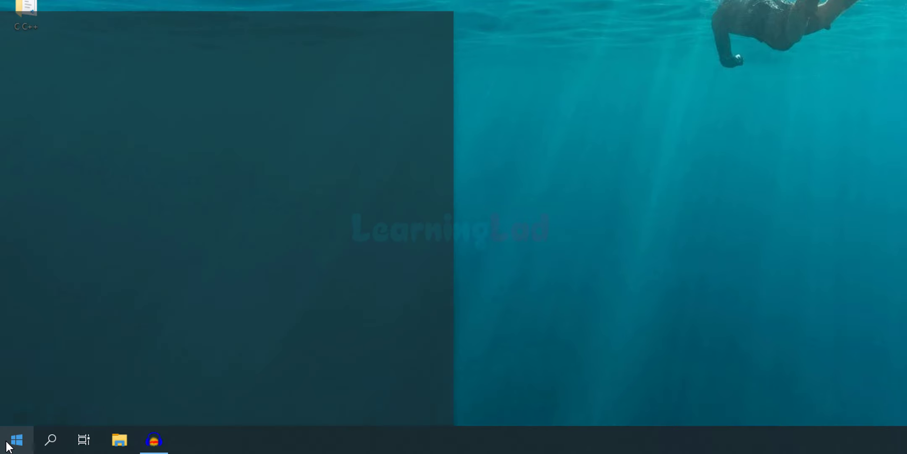
pyautogui.press('Return')
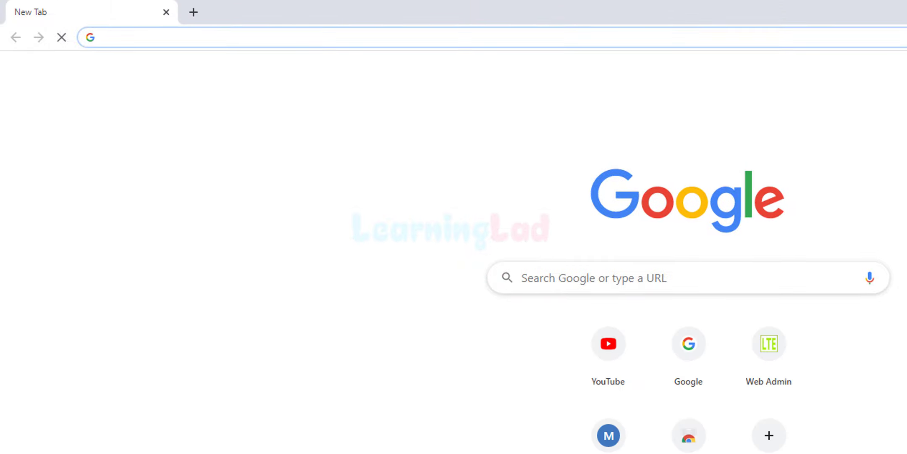
# - Search Google for "jdk" and open the Java SE 14 JDK Download page through Oracle's Java SE Downloads result
pyautogui.click(732, 267)
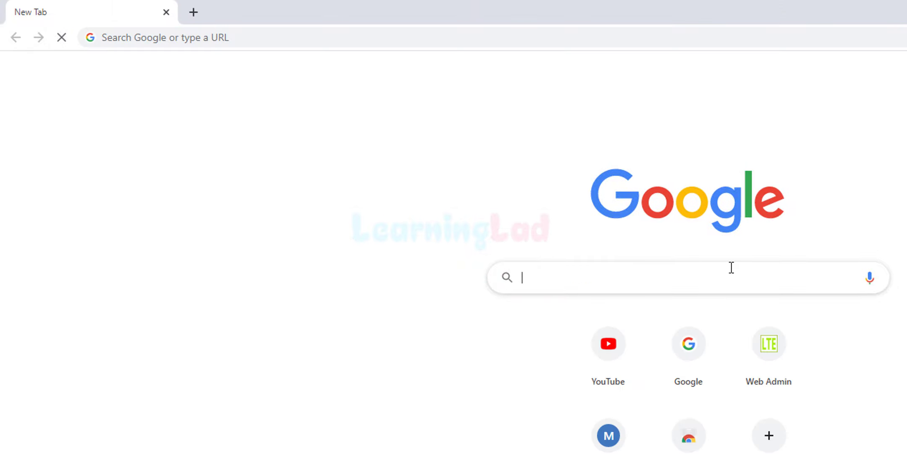
pyautogui.write('jdk')
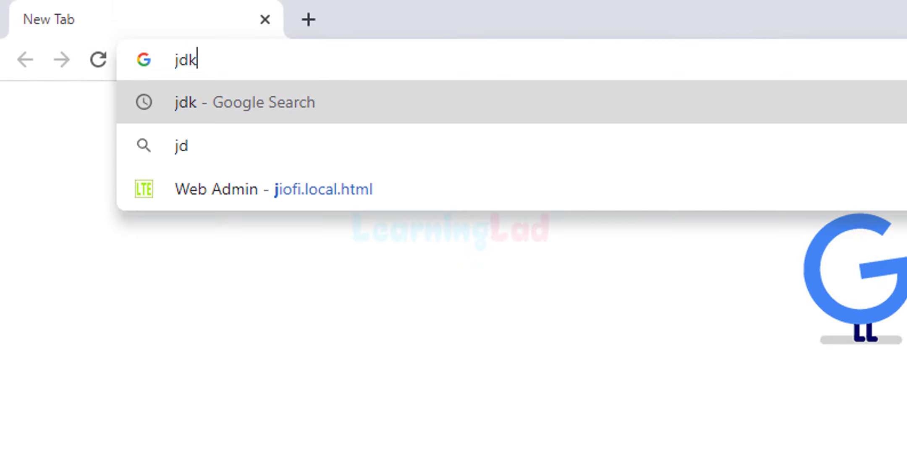
pyautogui.press('Return')
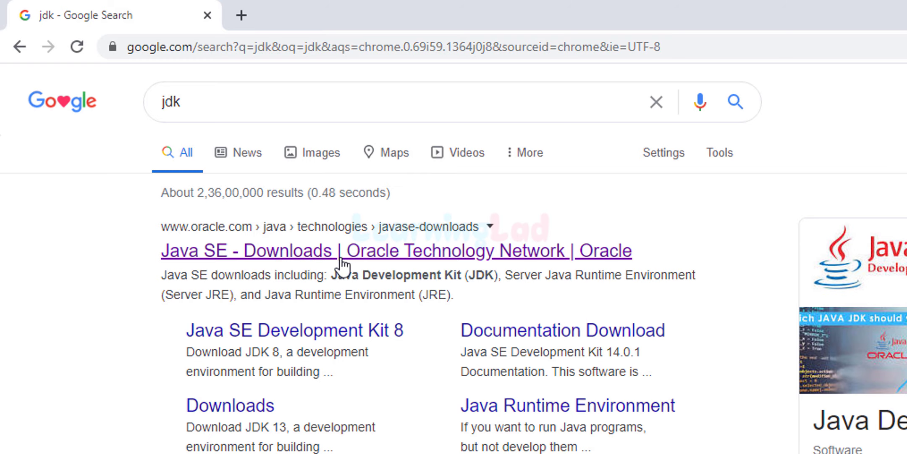
pyautogui.click(381, 260)
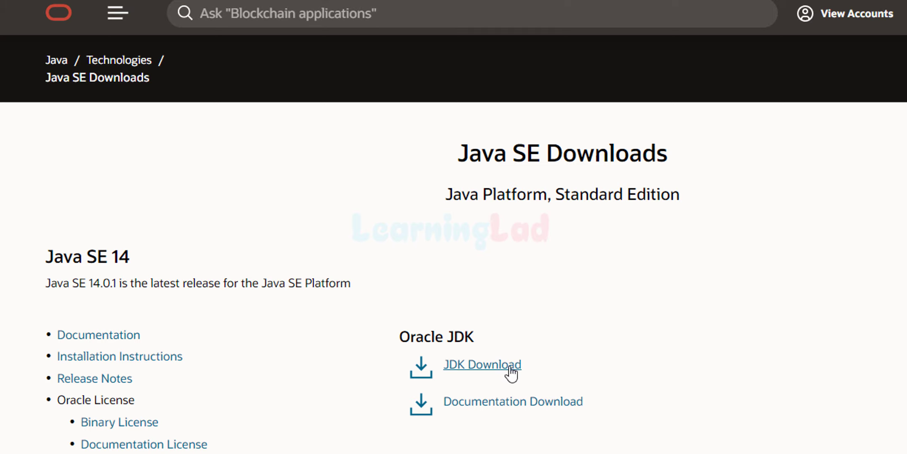
pyautogui.click(498, 369)
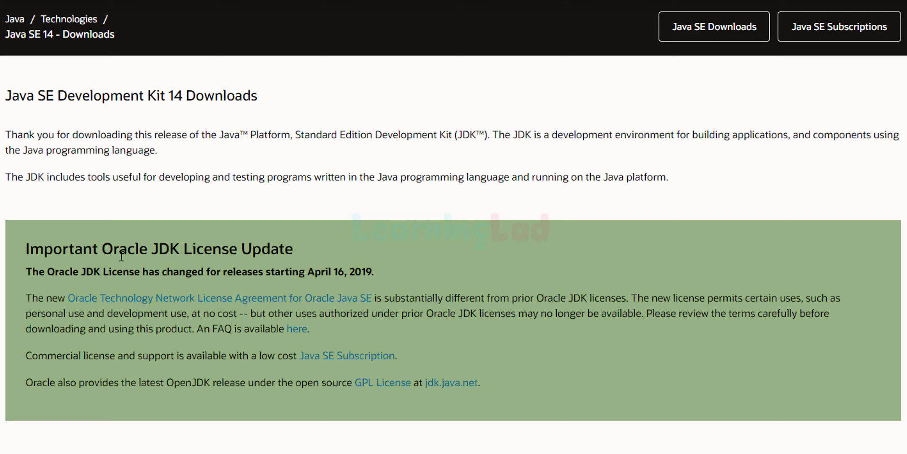
# - Download the Windows x64 Installer jdk-14.0.1_windows-x64_bin.exe, accepting the Oracle Technology Network License Agreement
pyautogui.scroll(-10, 121, 256)
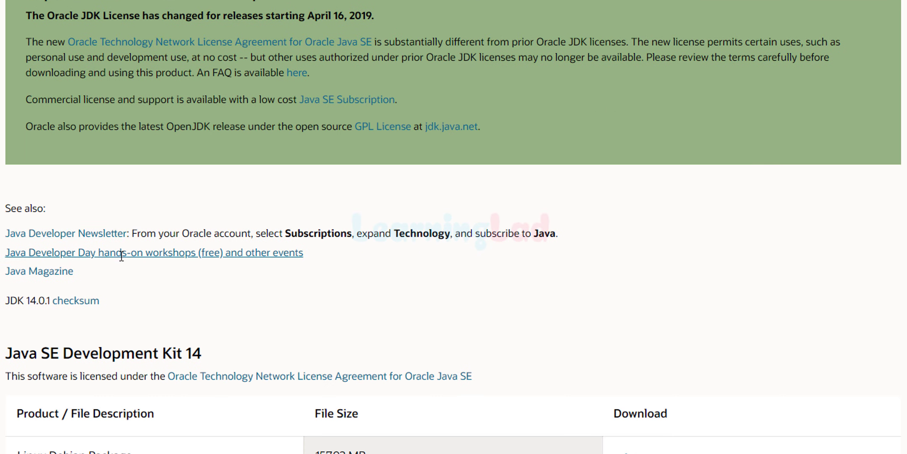
pyautogui.scroll(-2, 121, 256)
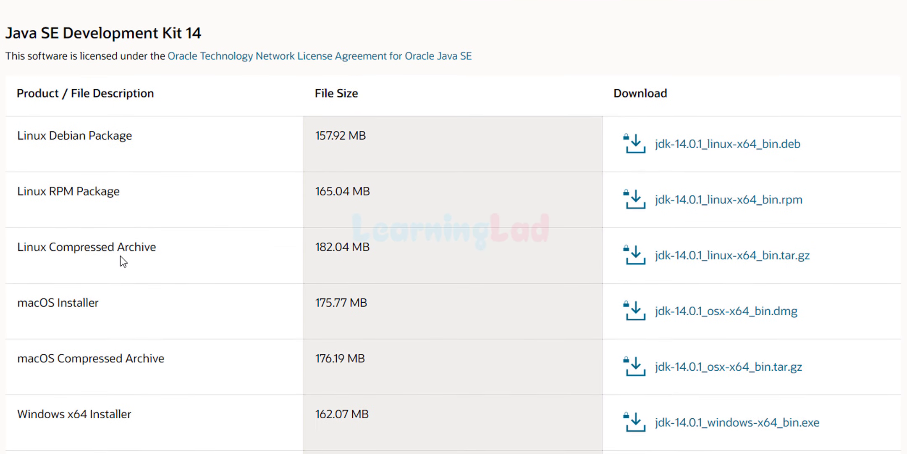
pyautogui.scroll(1, 119, 255)
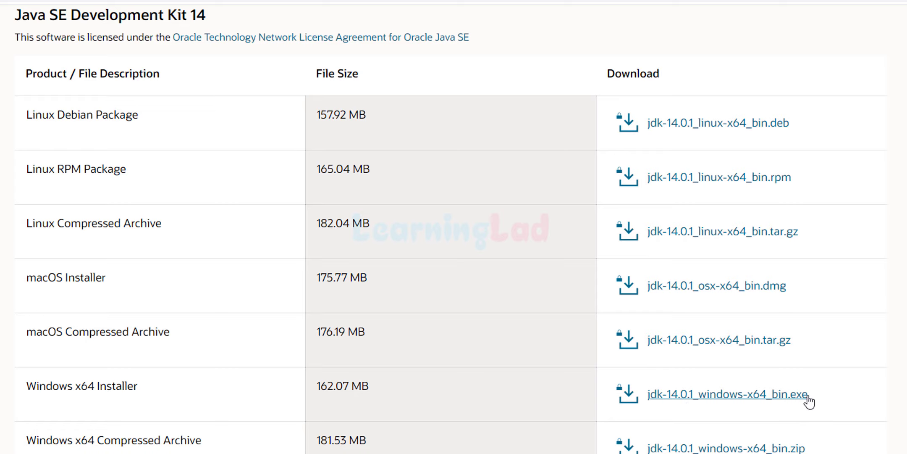
pyautogui.click(686, 399)
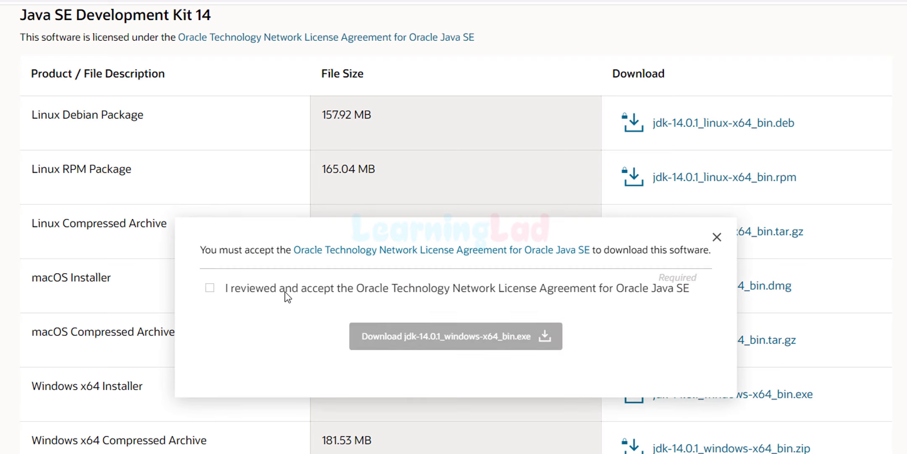
pyautogui.click(212, 289)
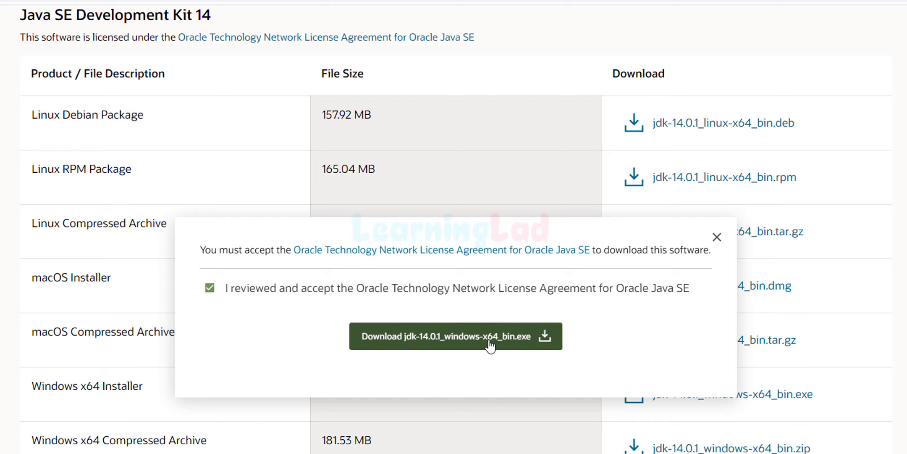
pyautogui.click(467, 347)
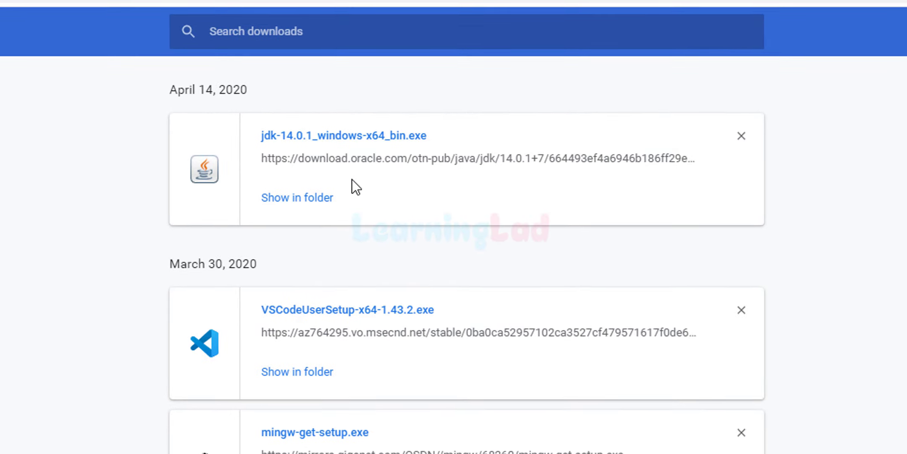
# - Show the downloaded JDK installer in its folder and run jdk-14.0.1_windows-x64_bin from Downloads
pyautogui.click(311, 203)
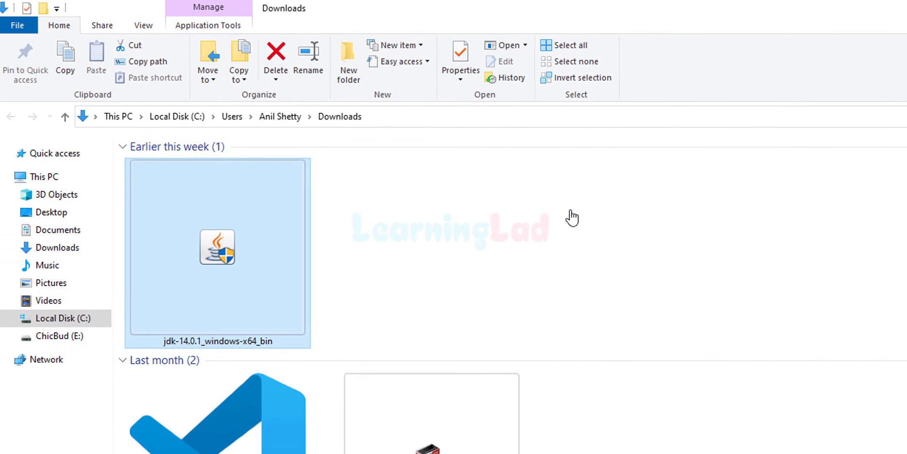
pyautogui.click(11, 248)
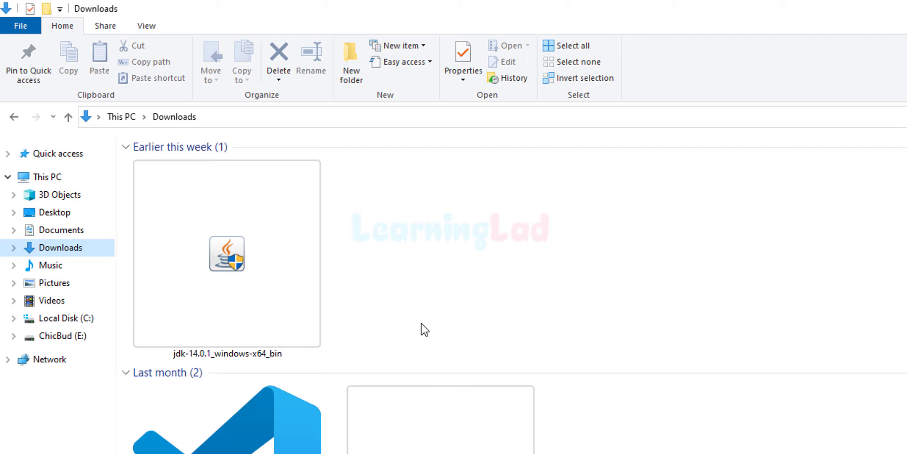
pyautogui.moveTo(252, 287)
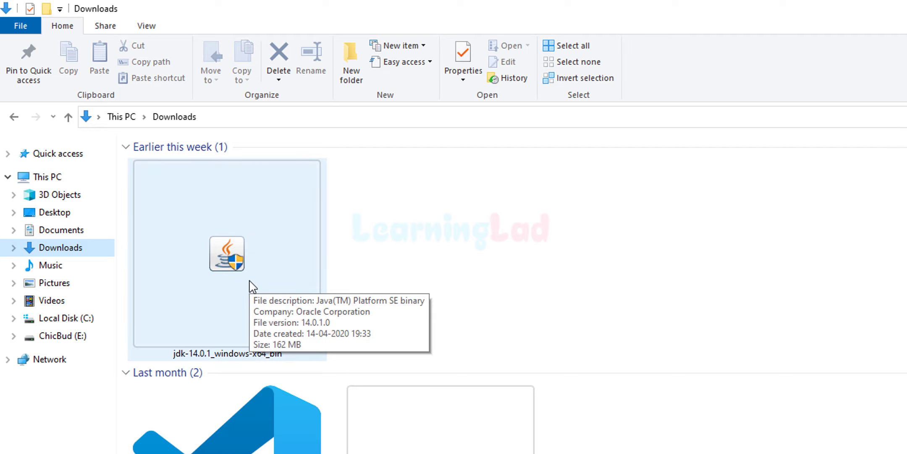
pyautogui.doubleClick(252, 287)
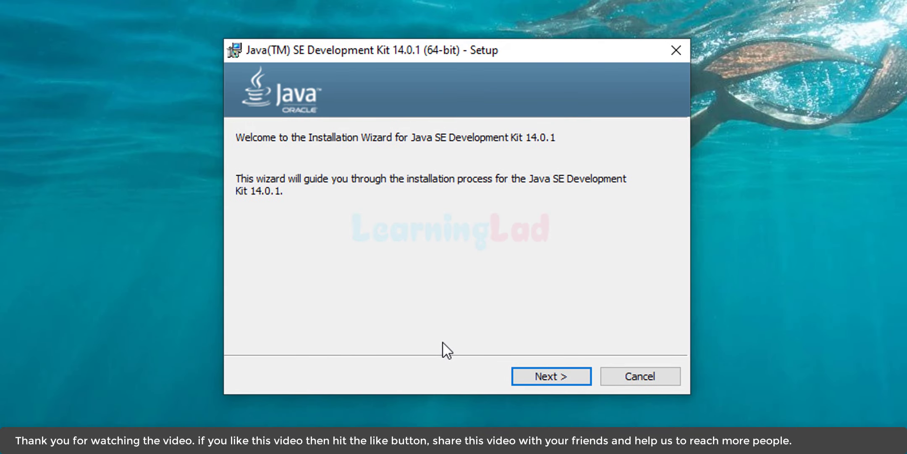
# - Install Java SE Development Kit 14.0.1 to the default folder C:\Program Files\Java\jdk-14.0.1\ and close the setup wizard
pyautogui.click(542, 377)
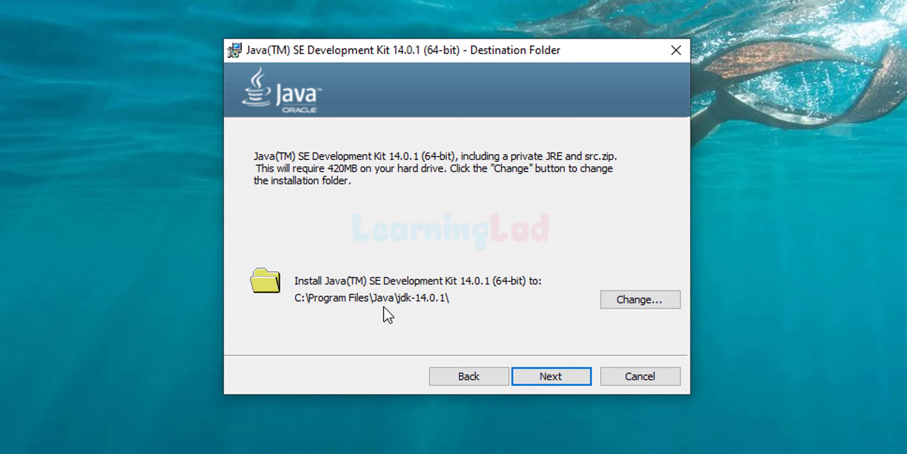
pyautogui.click(551, 374)
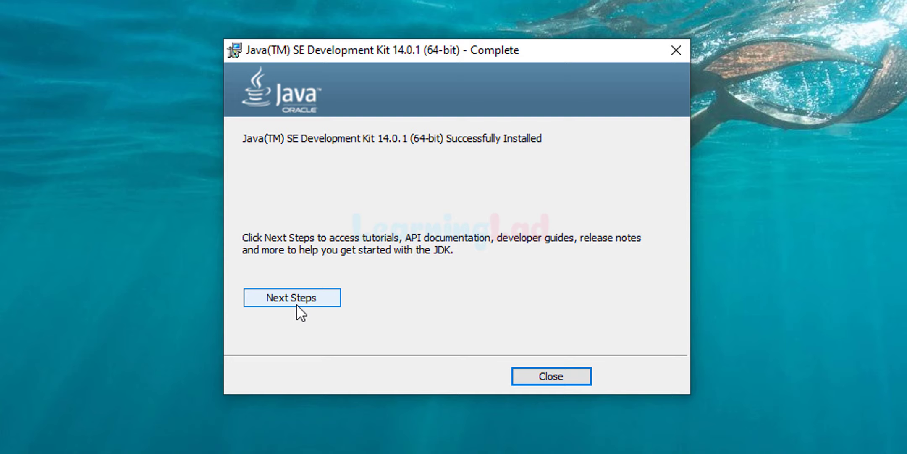
pyautogui.click(559, 374)
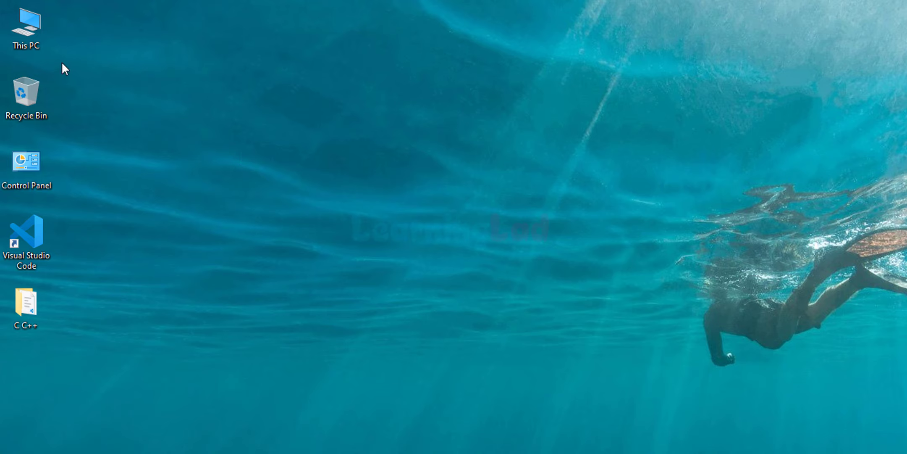
# - In File Explorer, open the JDK's bin folder at C:\Program Files\Java\jdk-14.0.1\bin
pyautogui.doubleClick(29, 30)
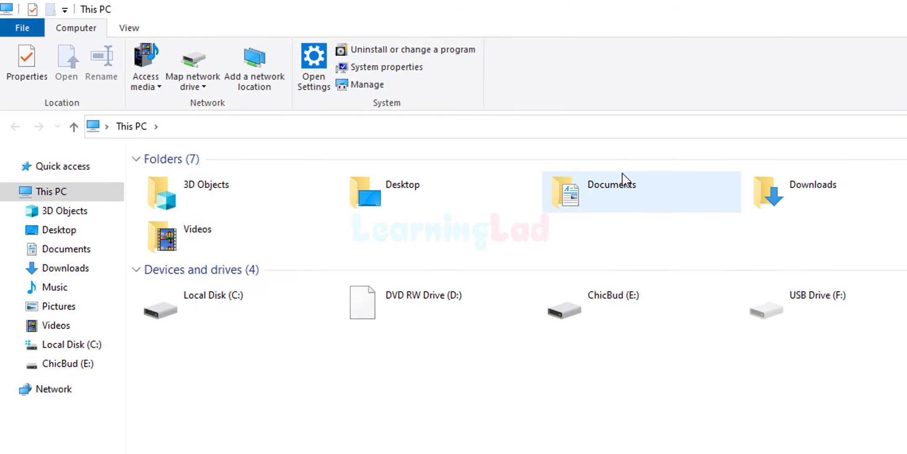
pyautogui.doubleClick(301, 372)
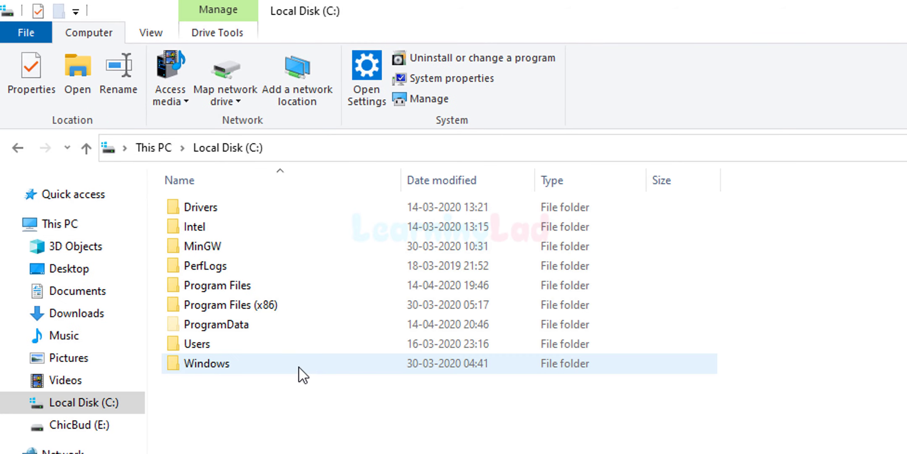
pyautogui.doubleClick(283, 292)
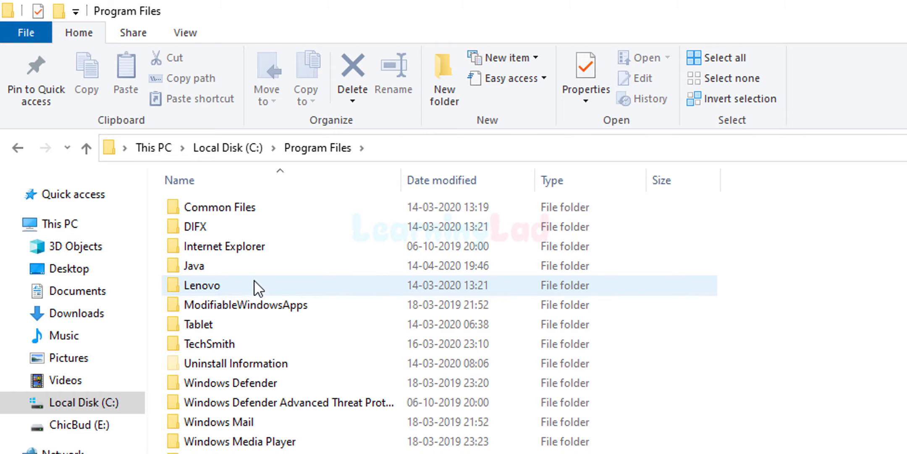
pyautogui.doubleClick(257, 268)
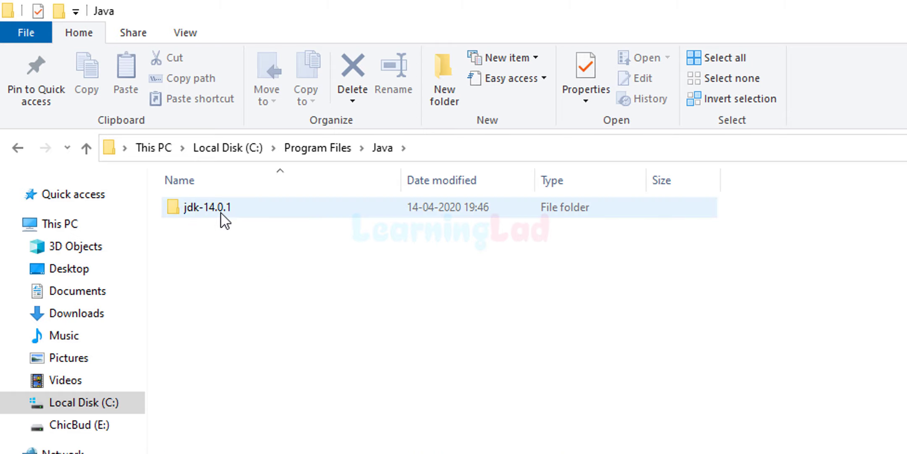
pyautogui.moveTo(219, 214)
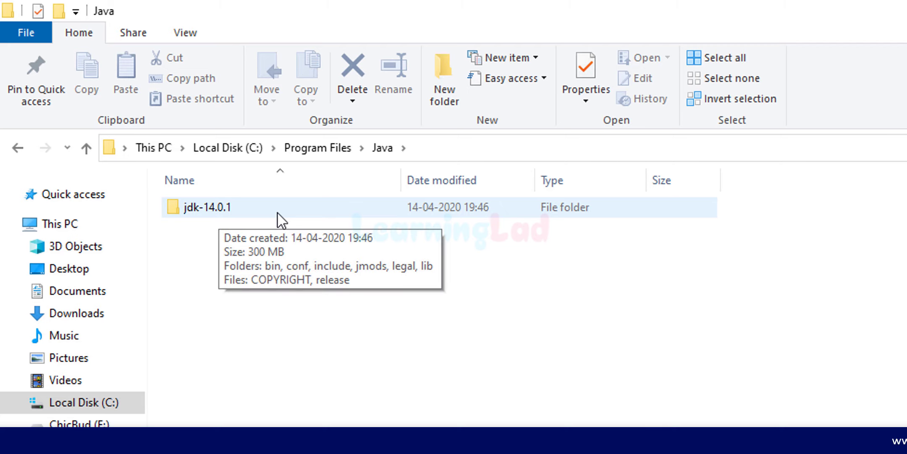
pyautogui.doubleClick(277, 213)
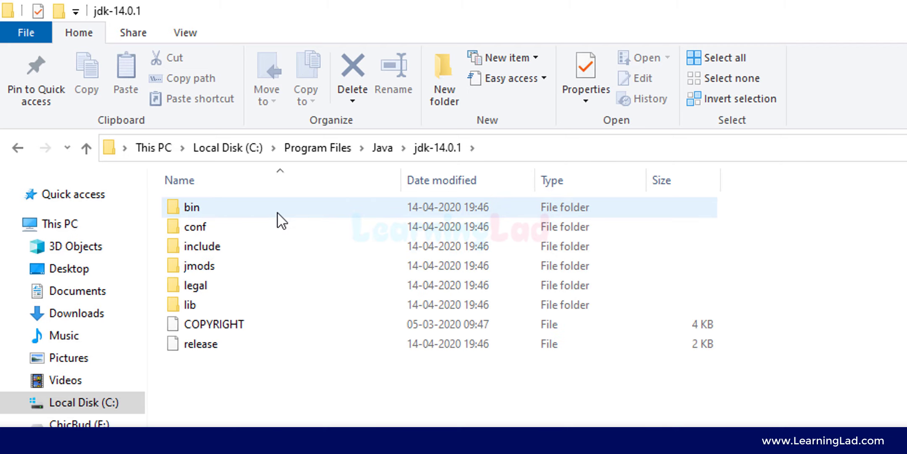
pyautogui.moveTo(312, 217)
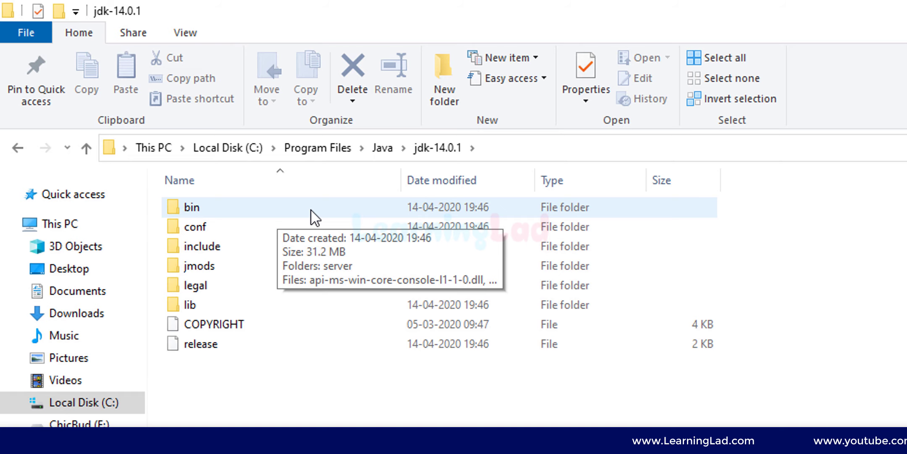
pyautogui.doubleClick(311, 210)
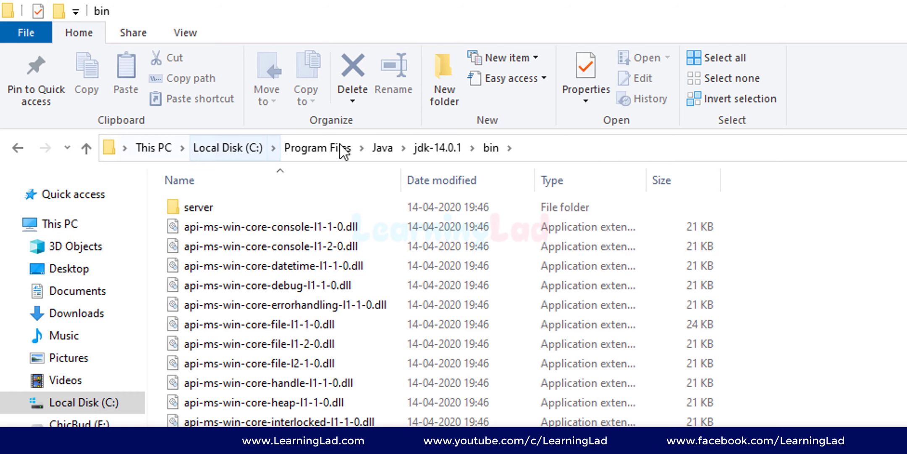
# - Copy the full path of the JDK's bin folder to the clipboard and leave the folder window
pyautogui.click(543, 146)
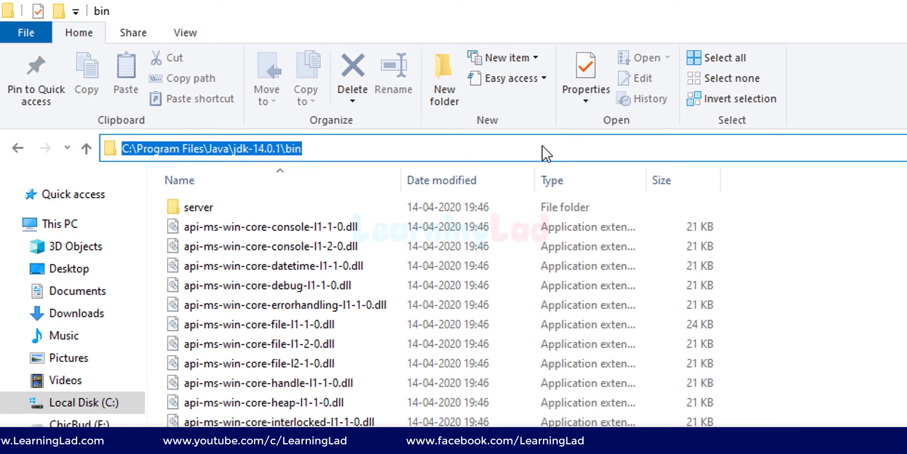
pyautogui.rightClick(237, 149)
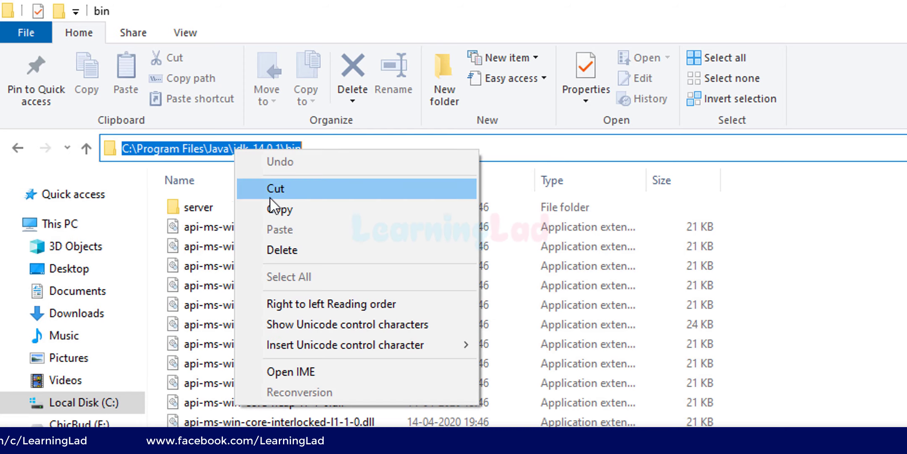
pyautogui.click(278, 207)
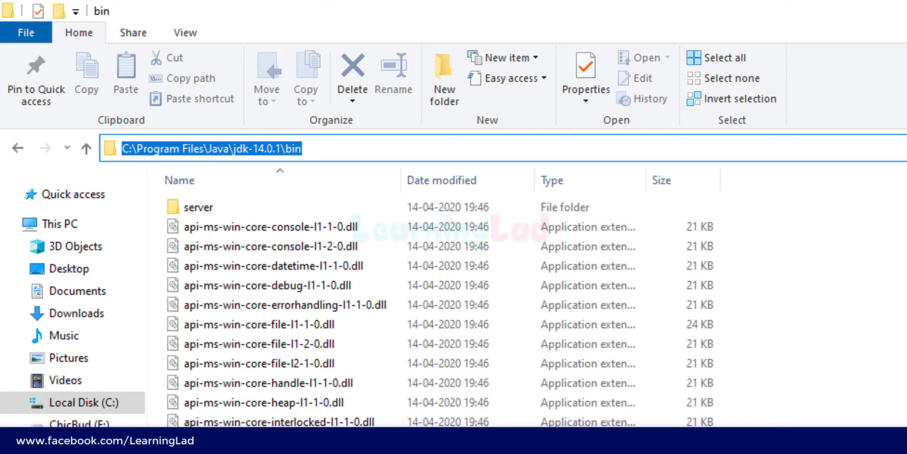
pyautogui.press('Escape')
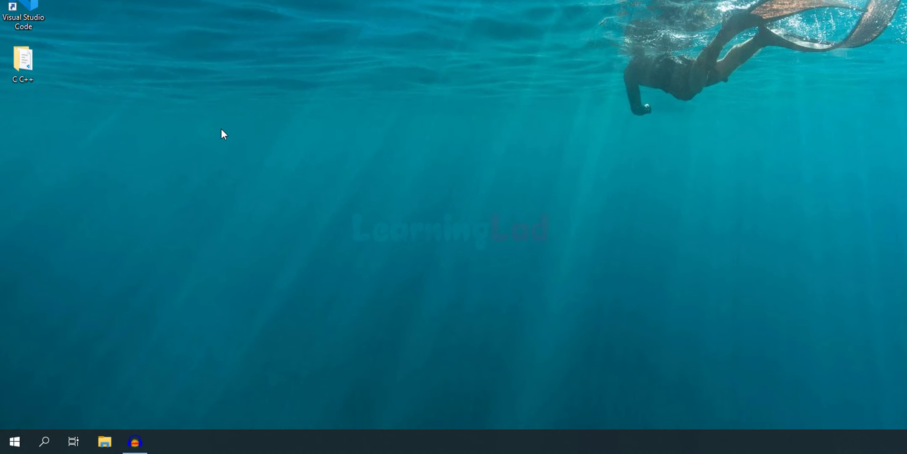
# - Open Control Panel's advanced system settings under System and Security and bring up the Environment Variables dialog
pyautogui.click(10, 439)
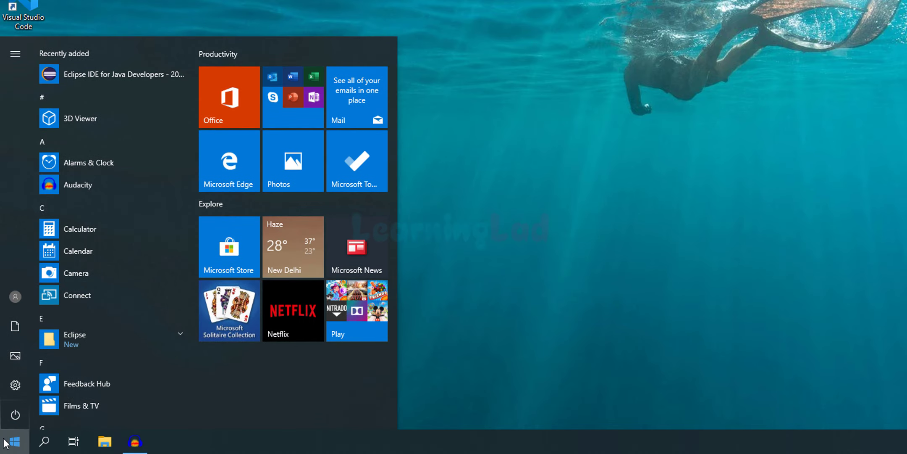
pyautogui.write('contr')
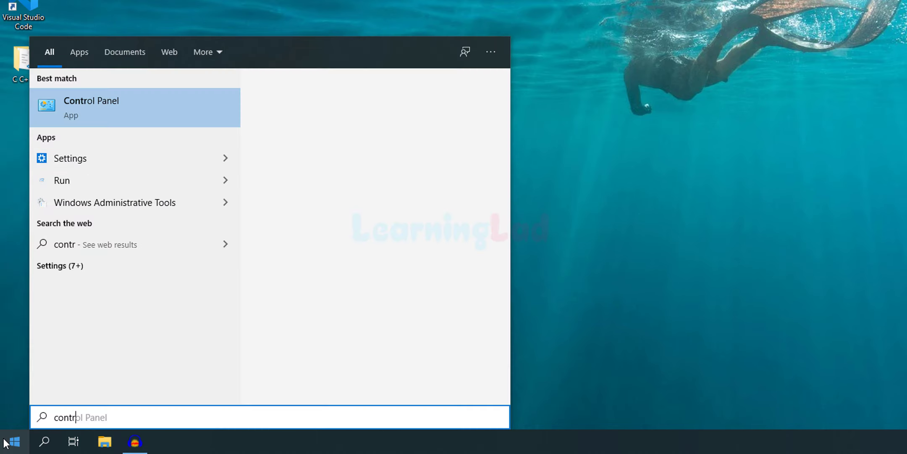
pyautogui.press('Return')
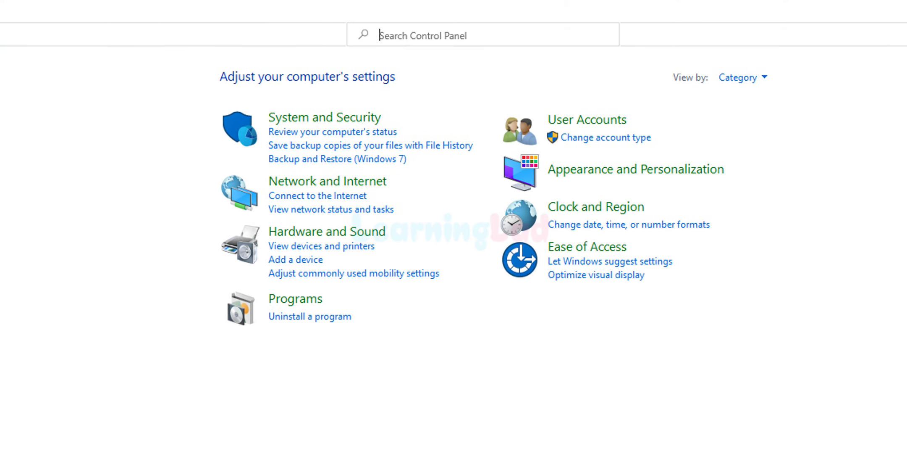
pyautogui.click(366, 123)
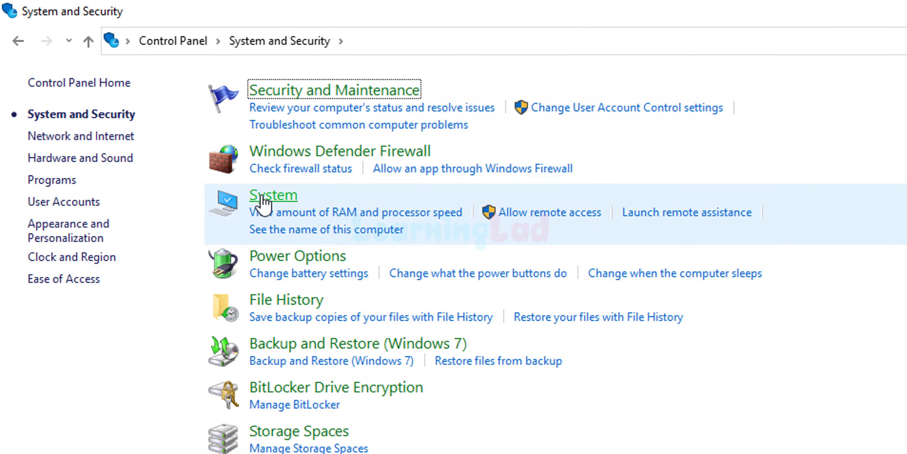
pyautogui.click(279, 198)
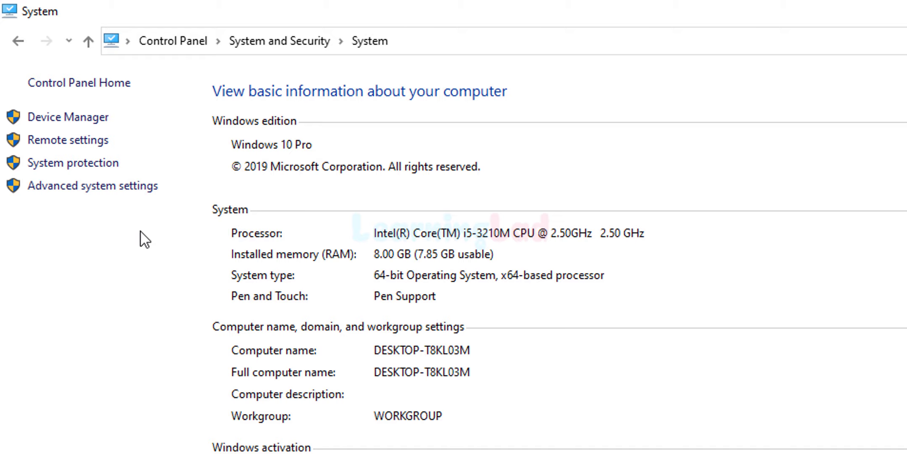
pyautogui.click(121, 189)
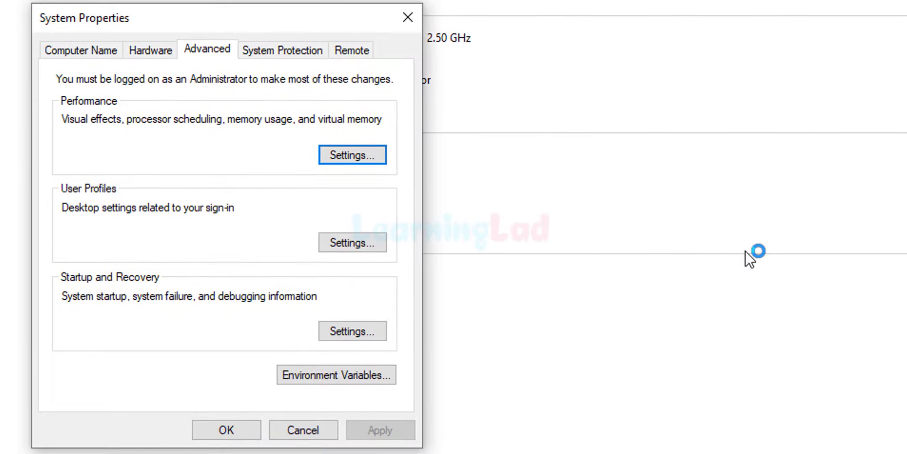
pyautogui.click(358, 373)
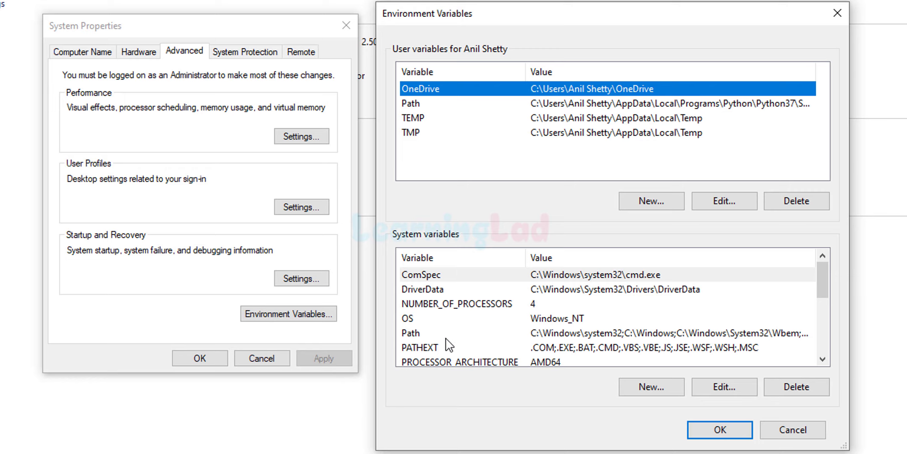
# - Add the copied folder path C:\Program Files\Java\jdk-14.0.1\bin as a new entry in the system Path variable and confirm
pyautogui.click(514, 330)
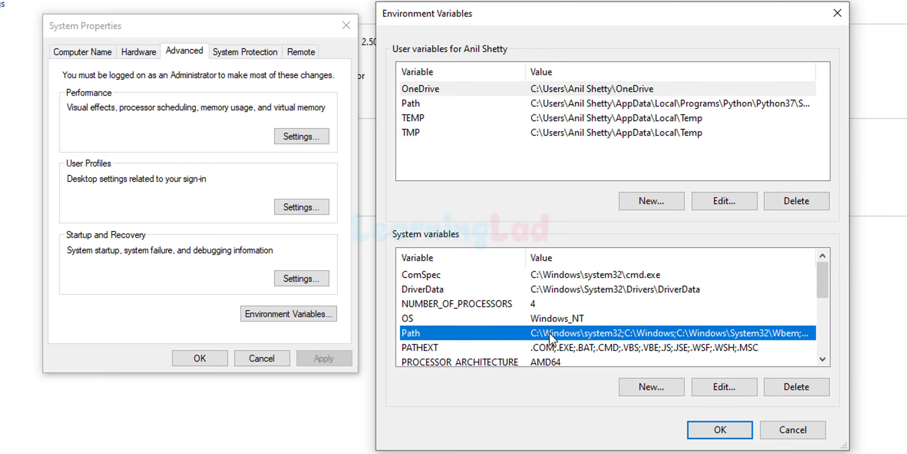
pyautogui.click(736, 392)
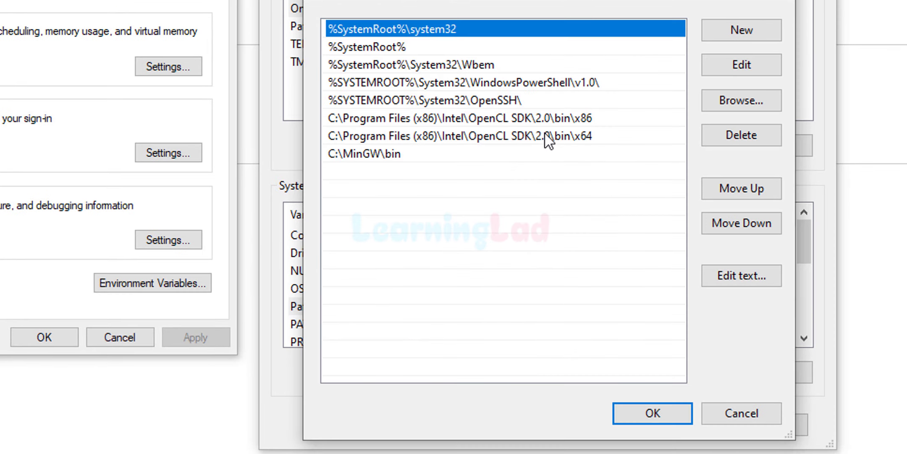
pyautogui.click(741, 24)
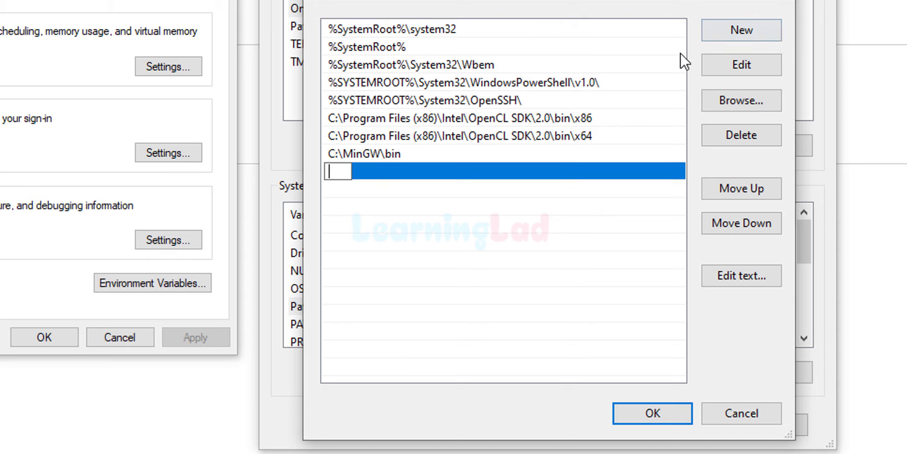
pyautogui.hotkey('ctrl', 'v')
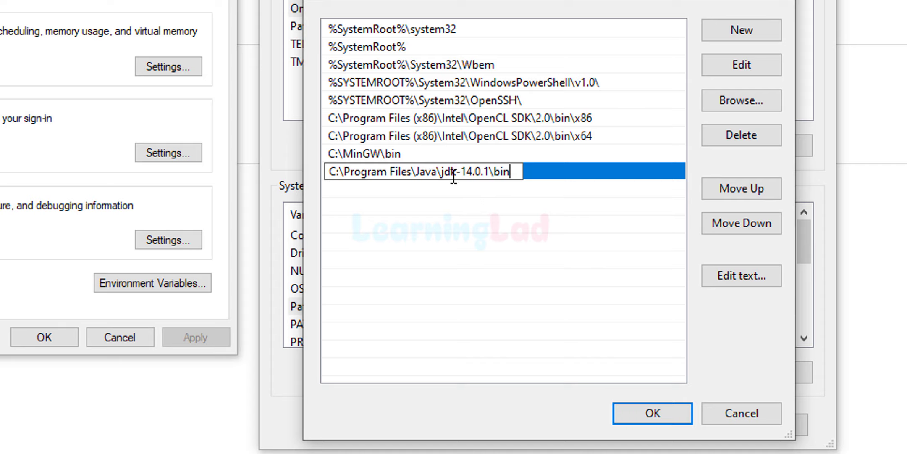
pyautogui.click(574, 282)
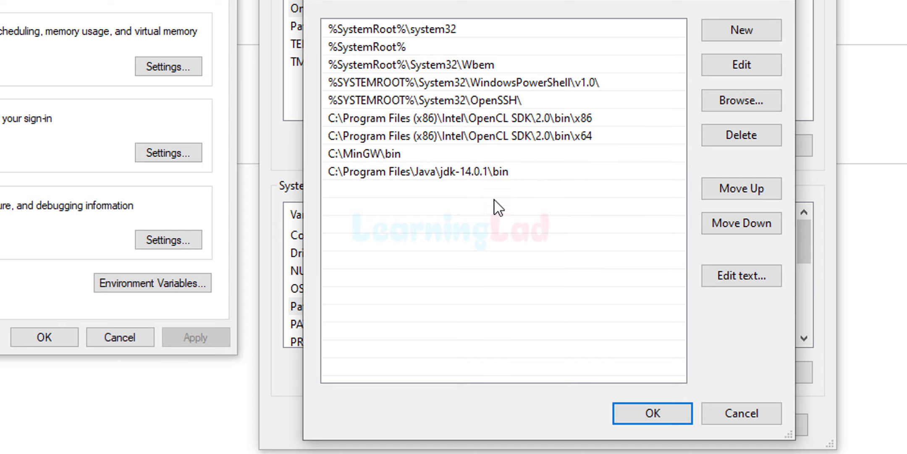
pyautogui.click(646, 414)
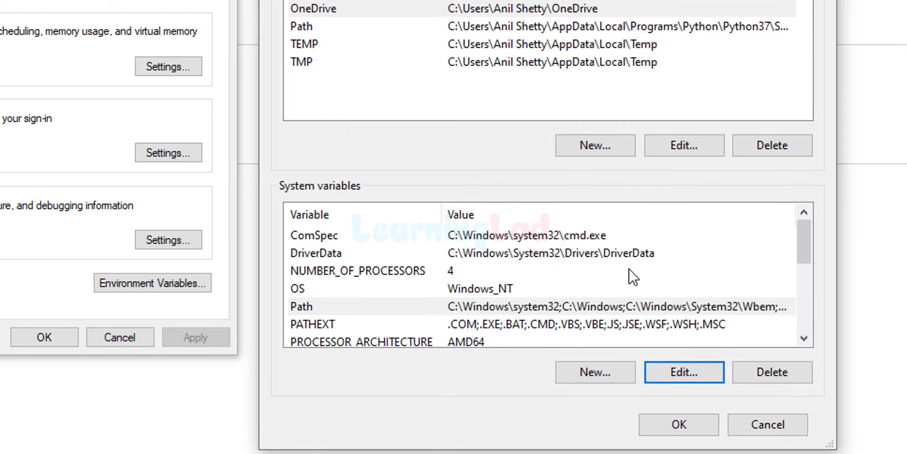
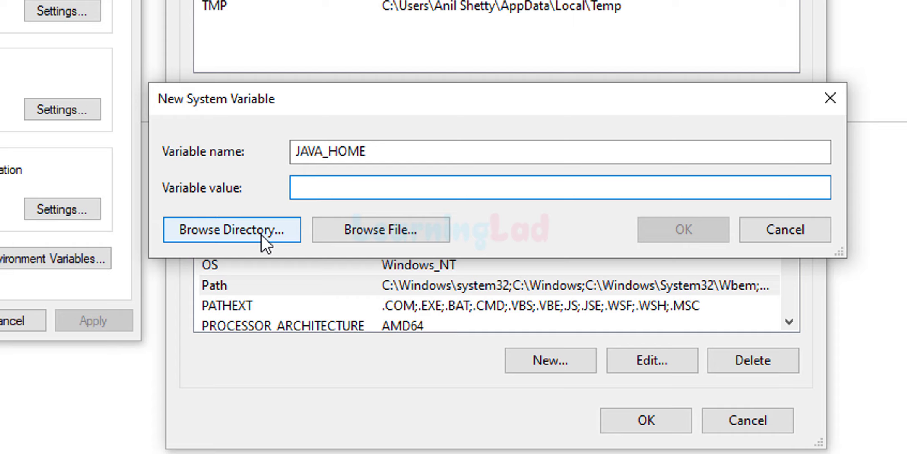
# - Browse to C:\Program Files\Java and choose the jdk-14.0.1 folder as the value of the new JAVA_HOME system variable
pyautogui.click(262, 235)
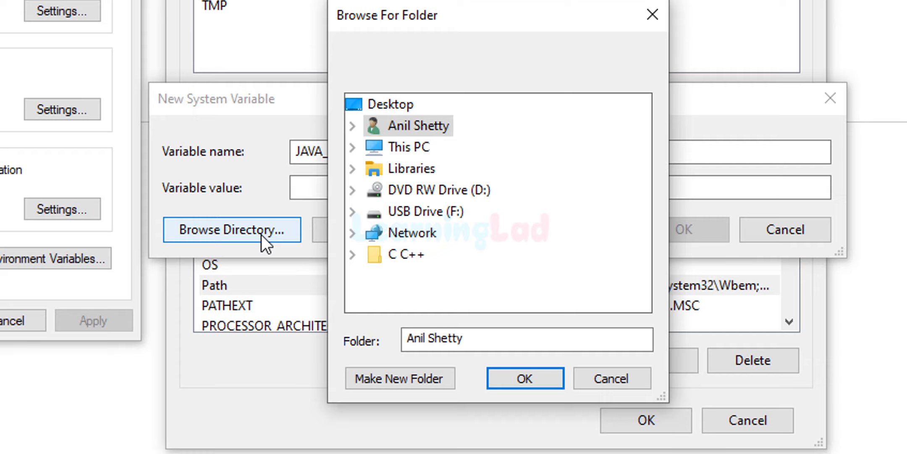
pyautogui.click(353, 148)
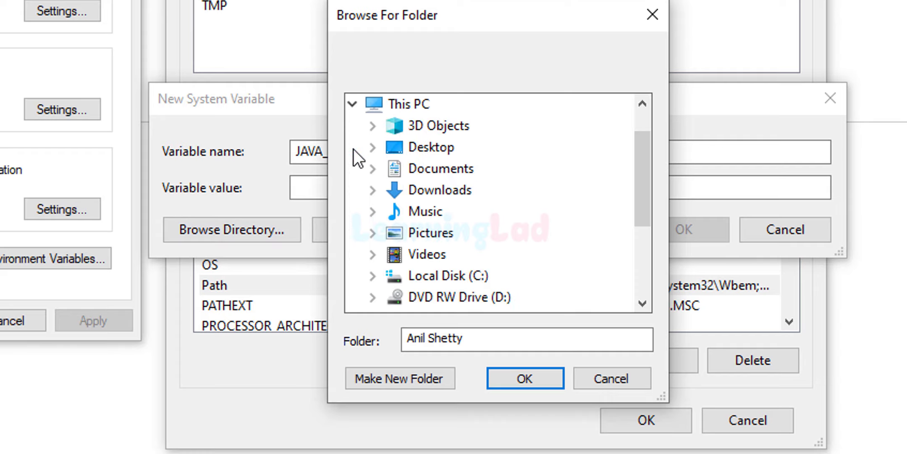
pyautogui.click(373, 275)
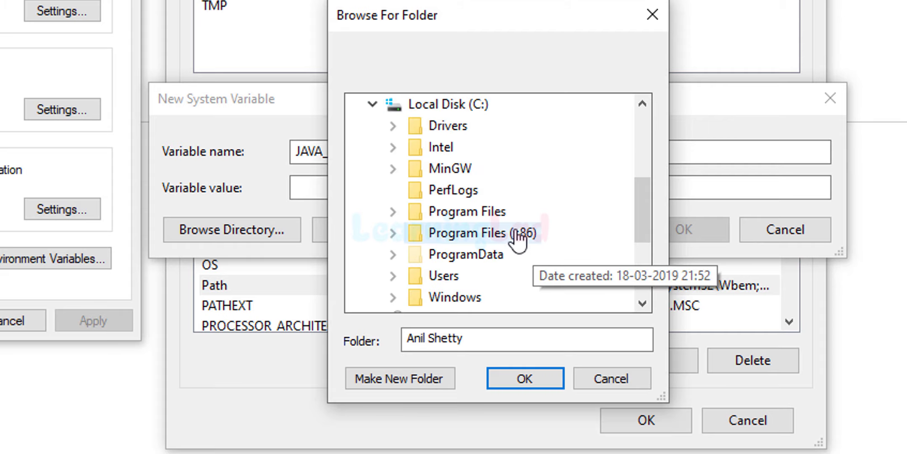
pyautogui.click(398, 212)
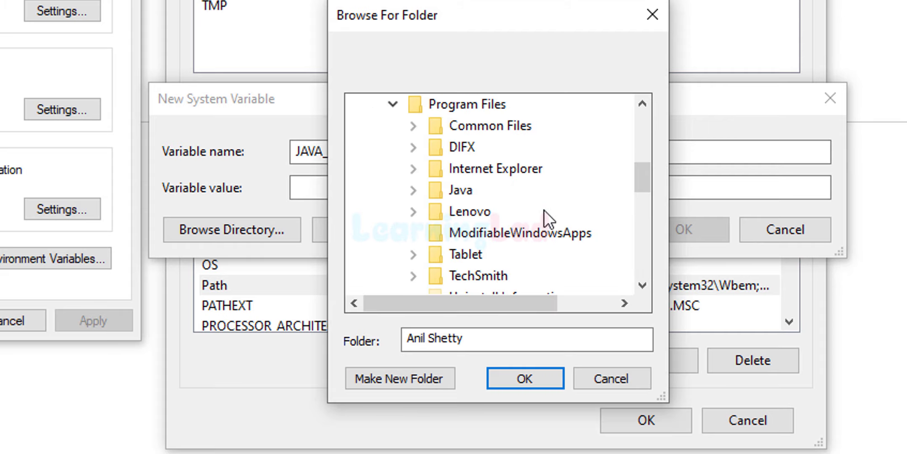
pyautogui.click(458, 192)
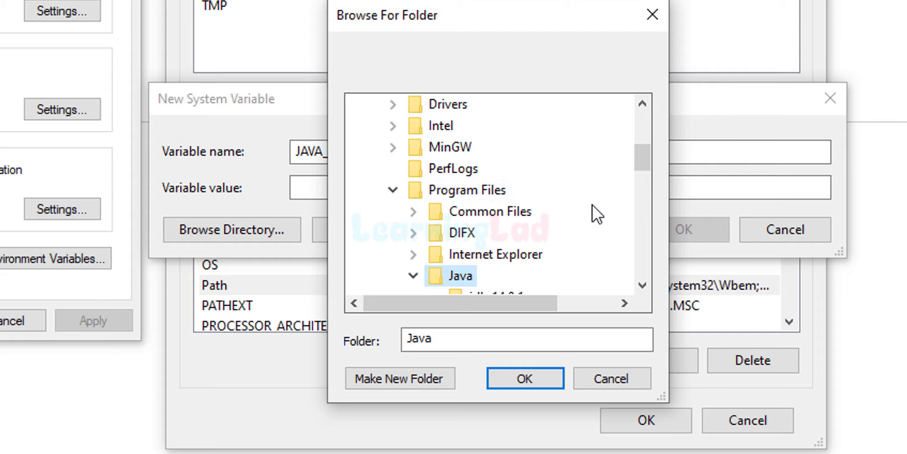
pyautogui.scroll(-1, 593, 206)
pyautogui.scroll(-1, 588, 224)
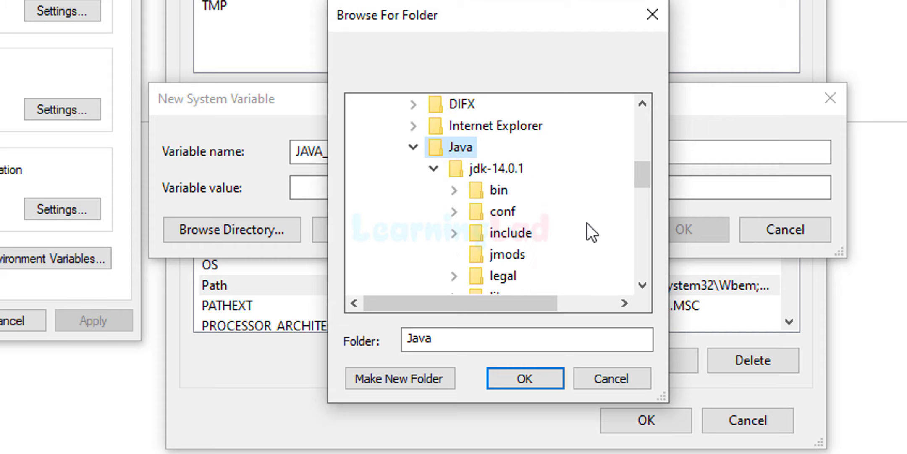
pyautogui.click(502, 170)
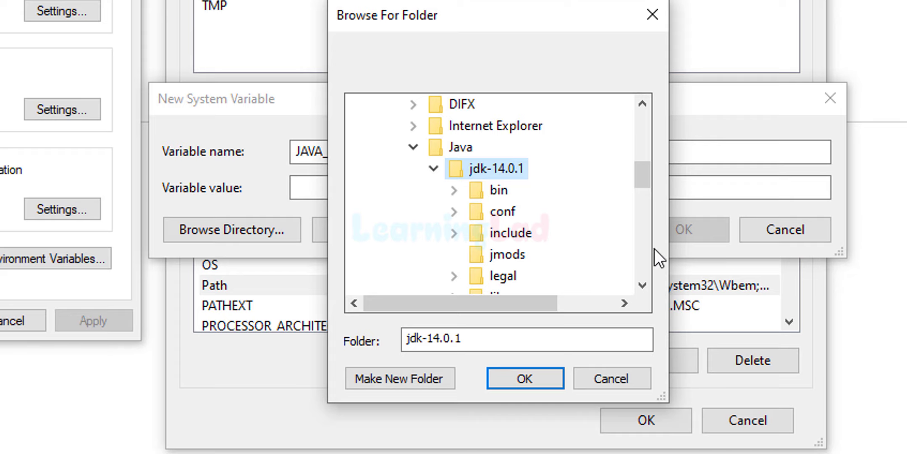
pyautogui.click(525, 378)
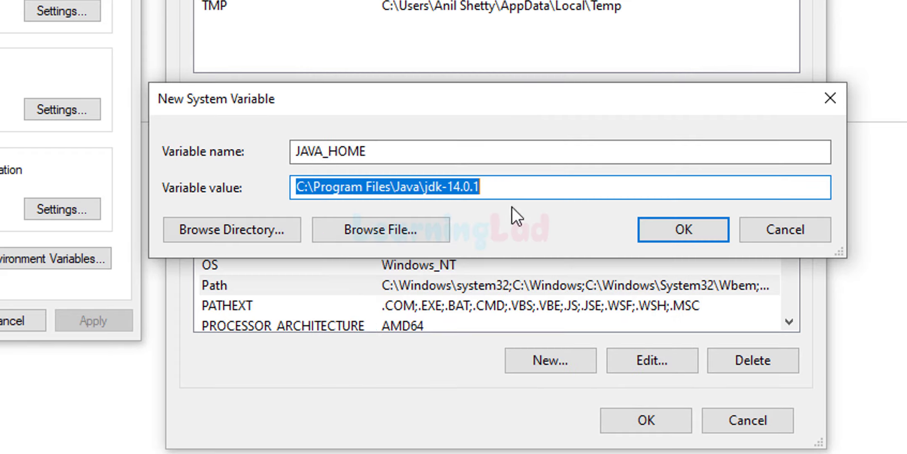
# - Save the new JAVA_HOME system variable and close the Environment Variables and System Properties dialogs, accepting the changes
pyautogui.click(523, 184)
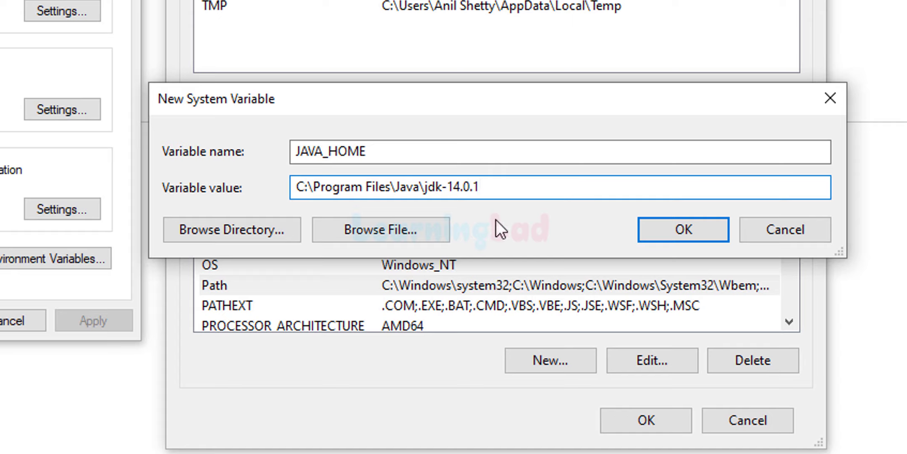
pyautogui.click(677, 231)
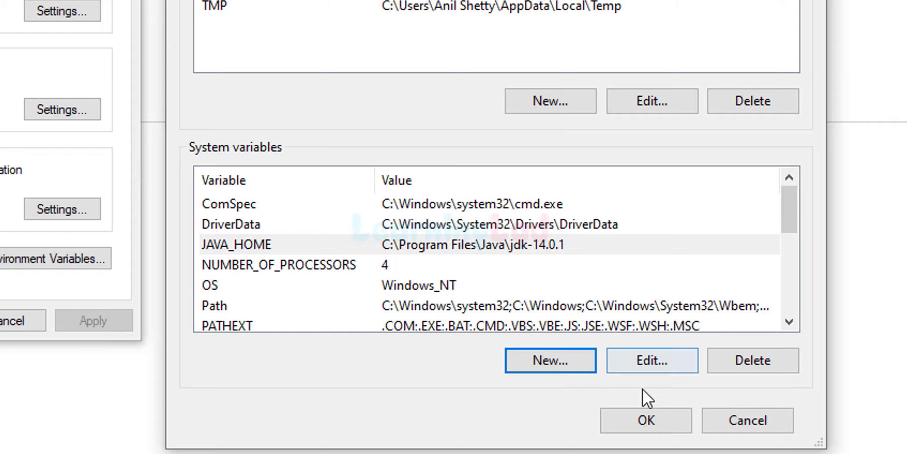
pyautogui.click(637, 420)
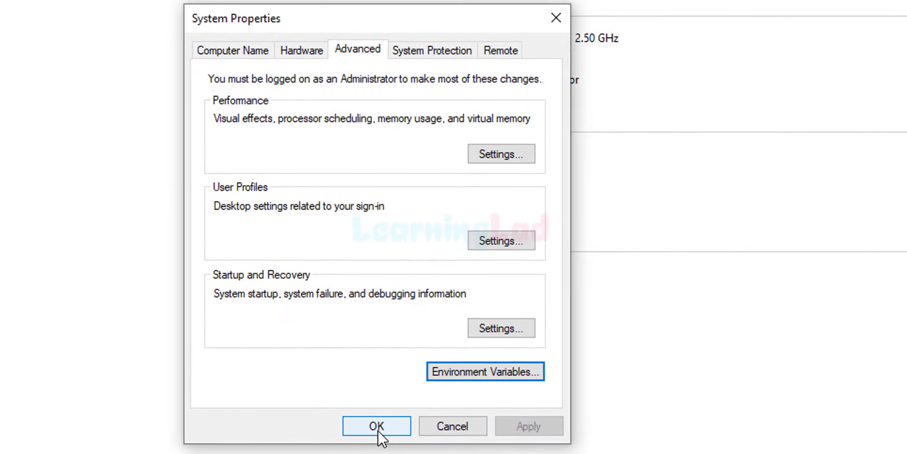
pyautogui.click(63, 352)
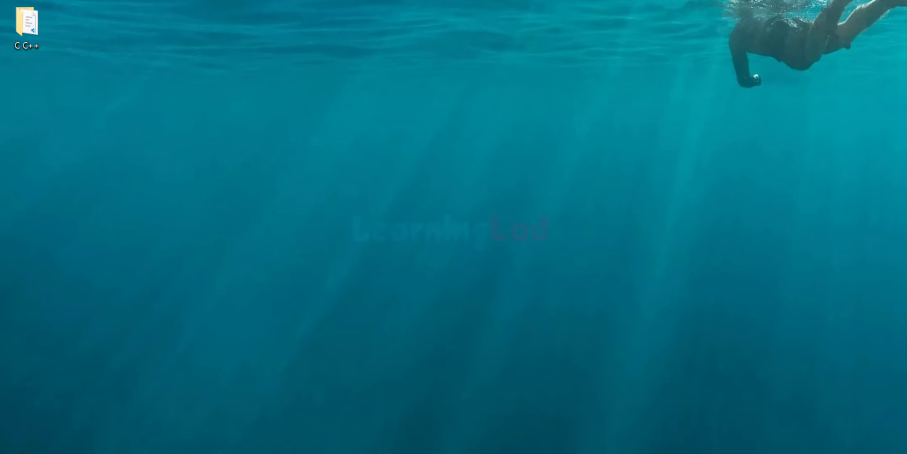
# - Find Command Prompt through the Windows search for cmd and run it as administrator
pyautogui.press('super')
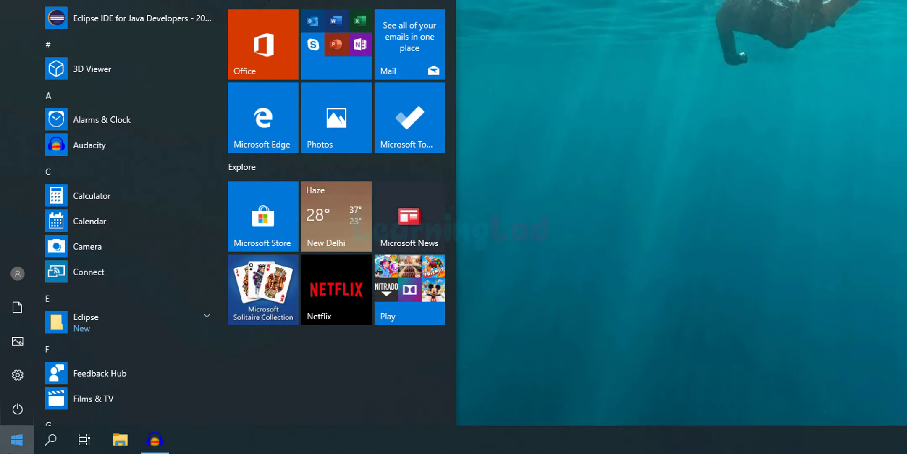
pyautogui.write('cmd')
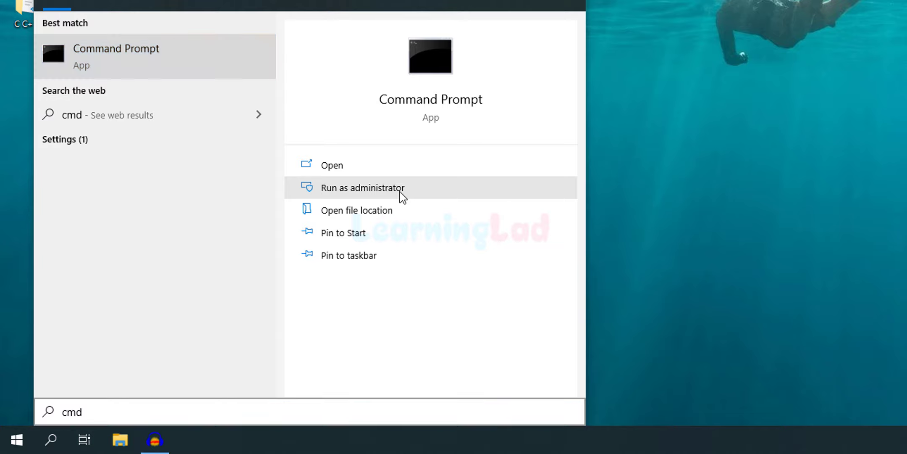
pyautogui.click(403, 196)
pyautogui.click(761, 380)
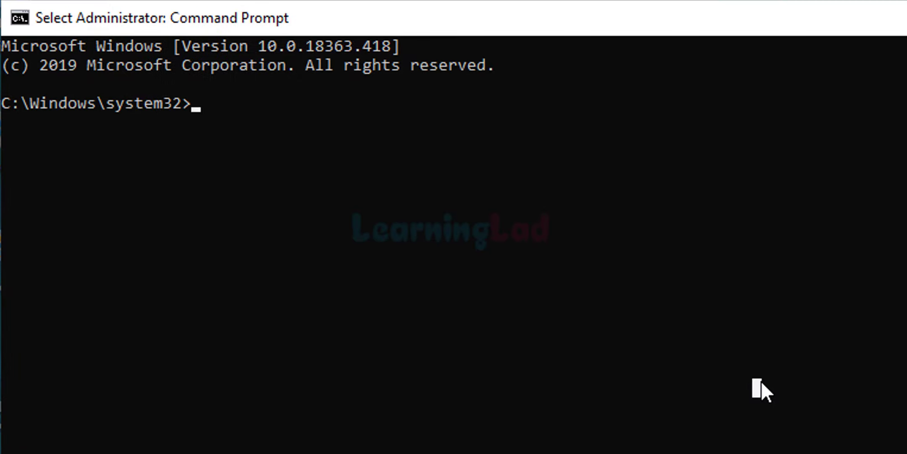
# - Check the installed Java compiler version by running javac -version in the command prompt
pyautogui.write('javac')
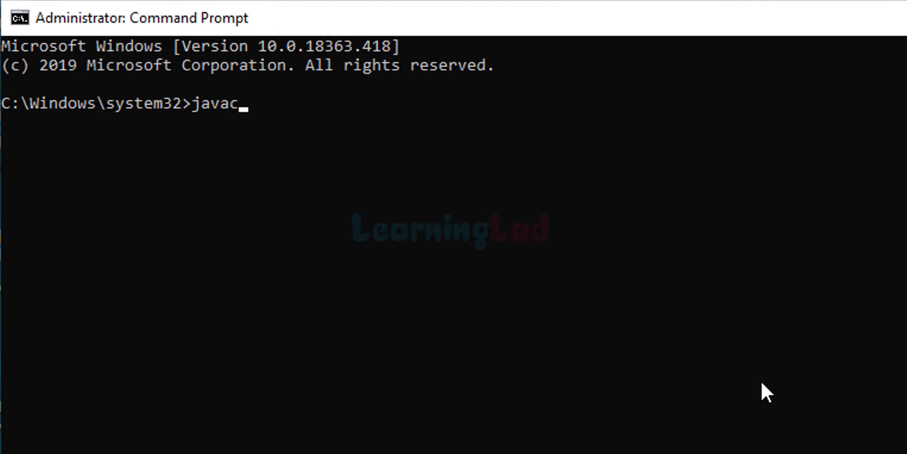
pyautogui.write(' -version')
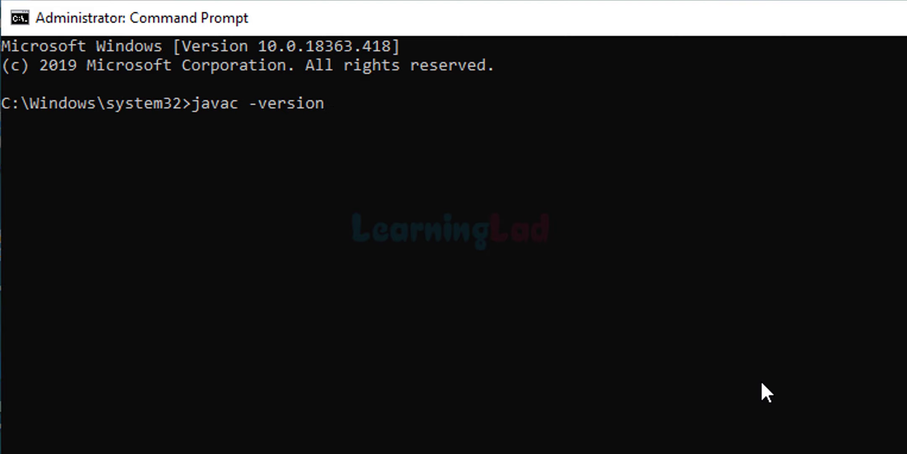
pyautogui.press('Return')
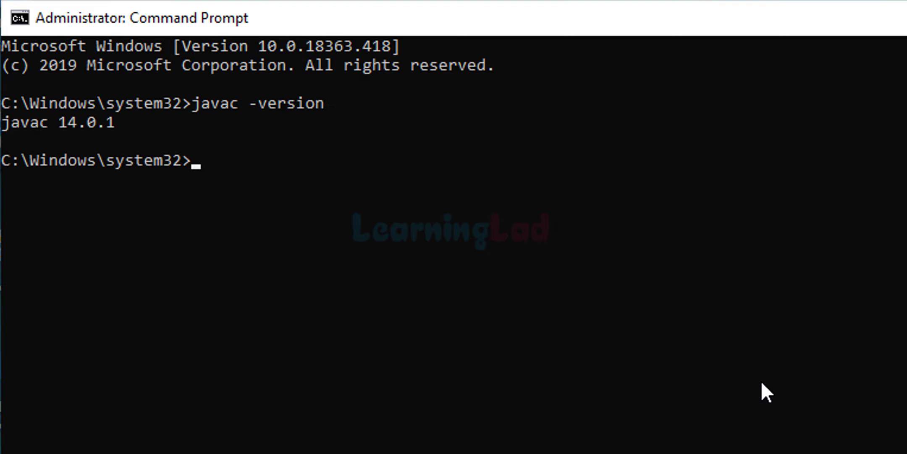